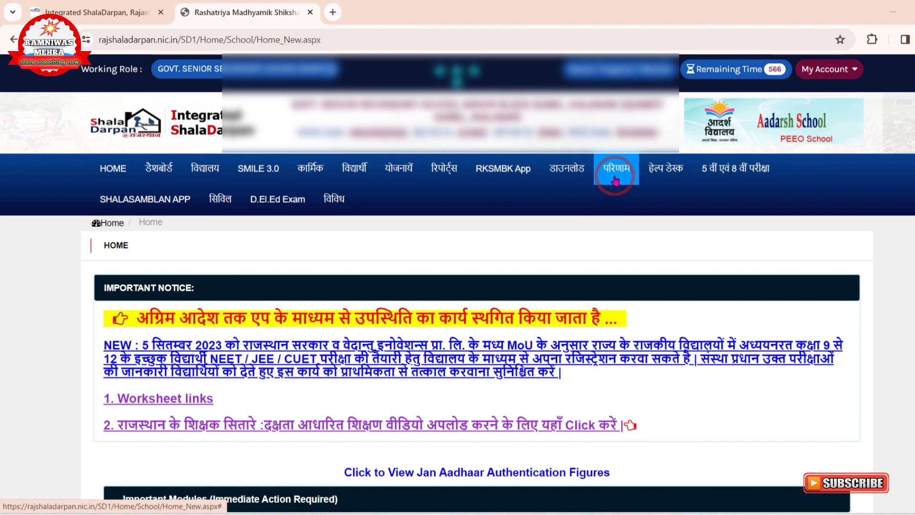
Open the RESULT RESET DATA (2023-24) page from the exam result entries of the परिणाम section
left_click(615, 180)
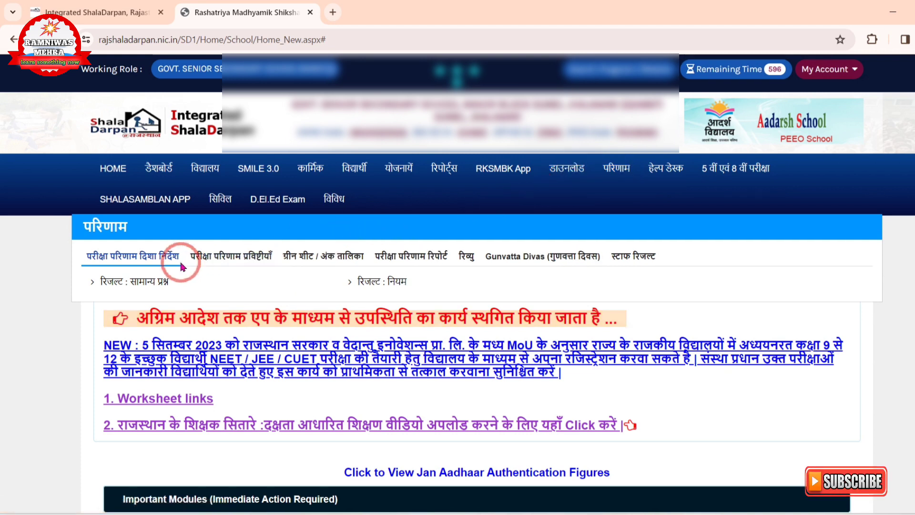
left_click(236, 260)
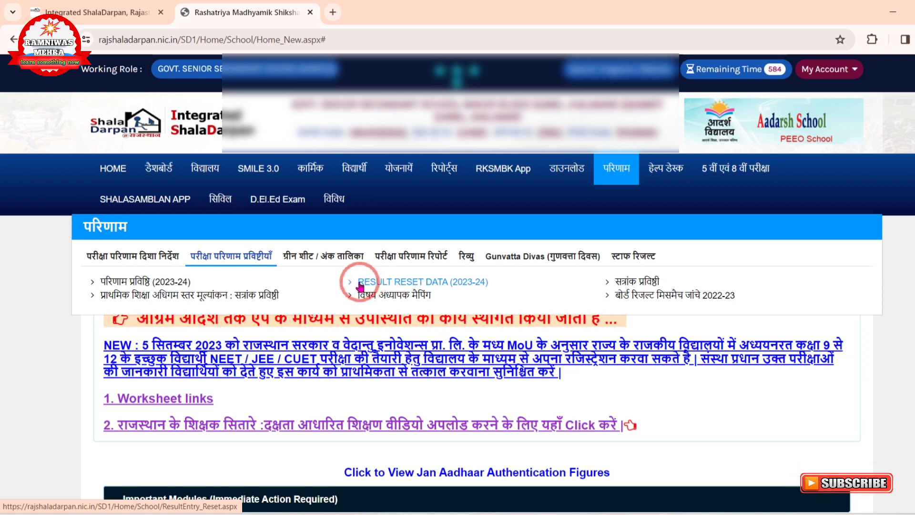
left_click(419, 285)
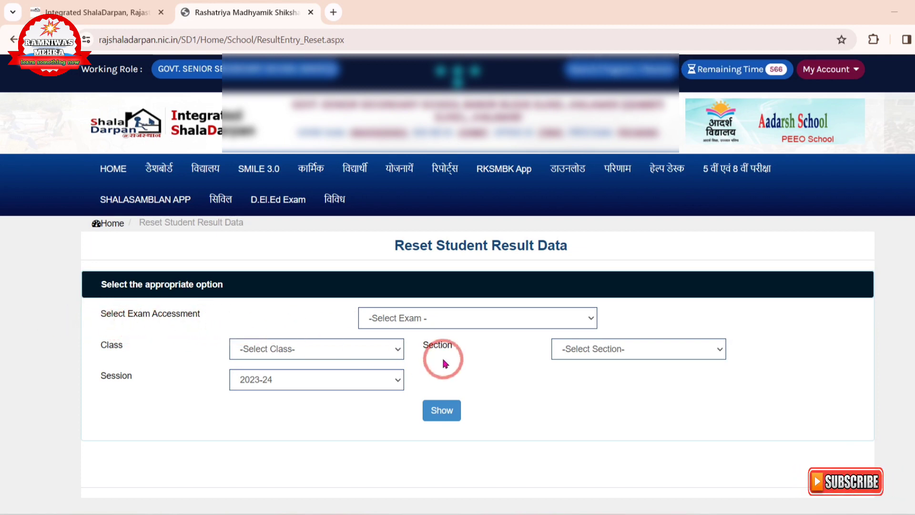
Show the student result data for the First Term Exam, class 6, section A
left_click(467, 324)
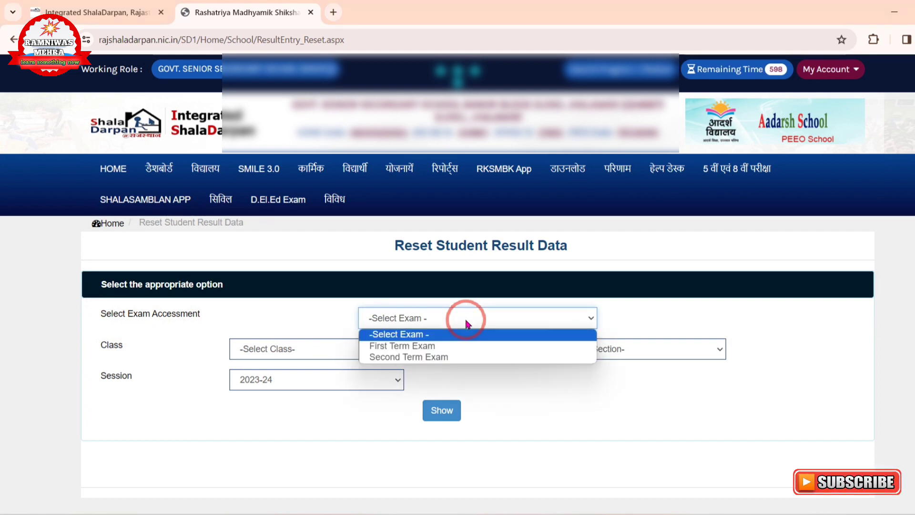
left_click(423, 347)
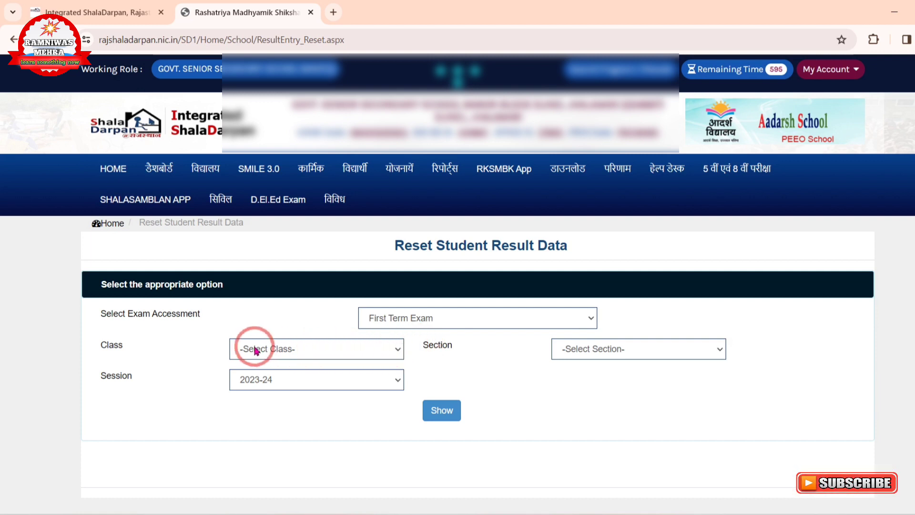
left_click(301, 349)
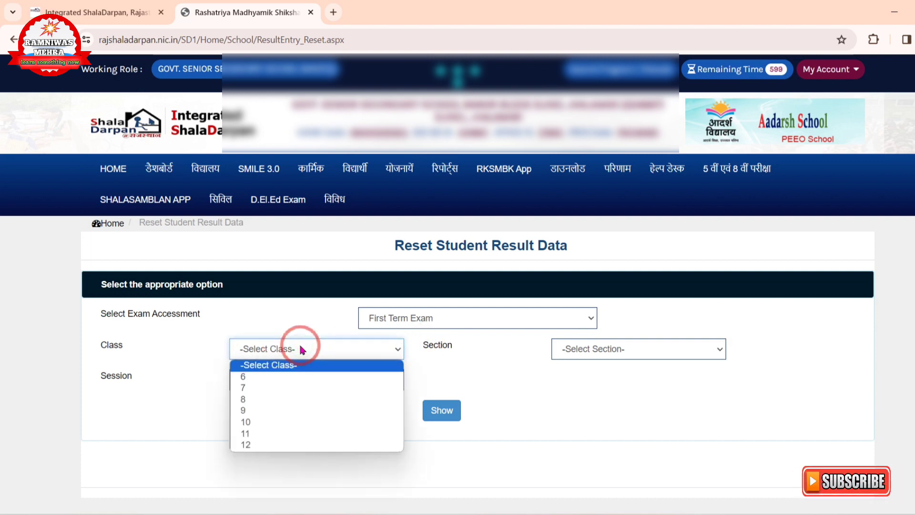
left_click(296, 376)
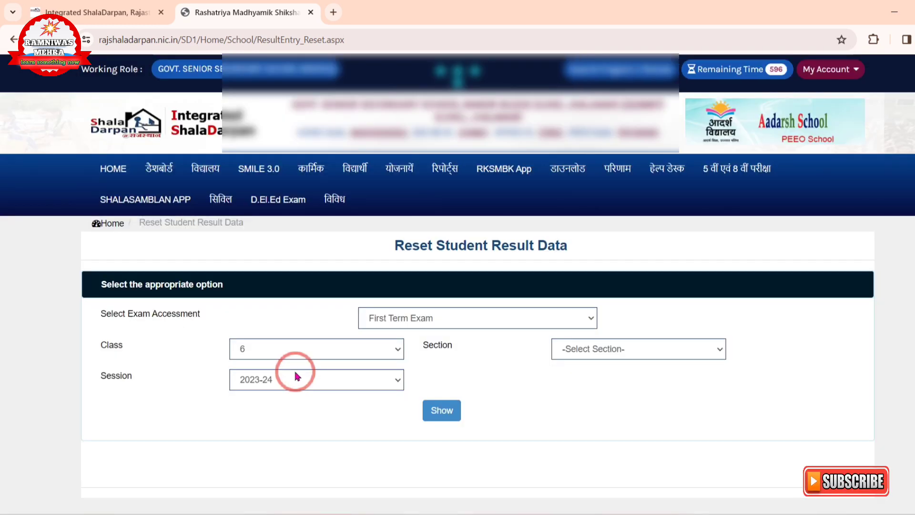
left_click(601, 351)
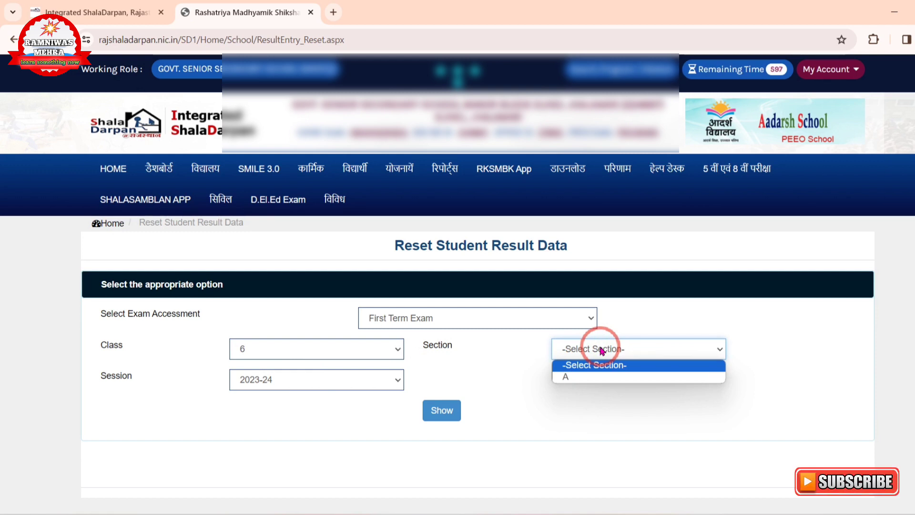
left_click(599, 378)
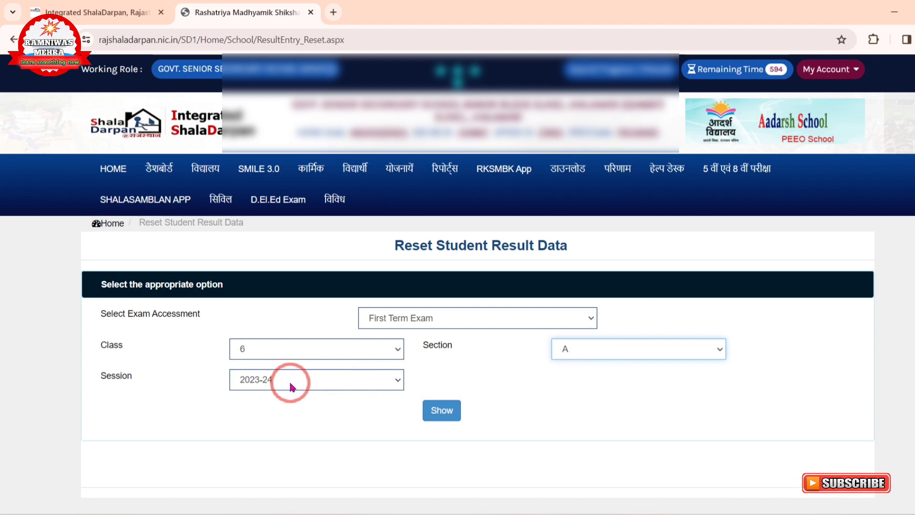
left_click(436, 411)
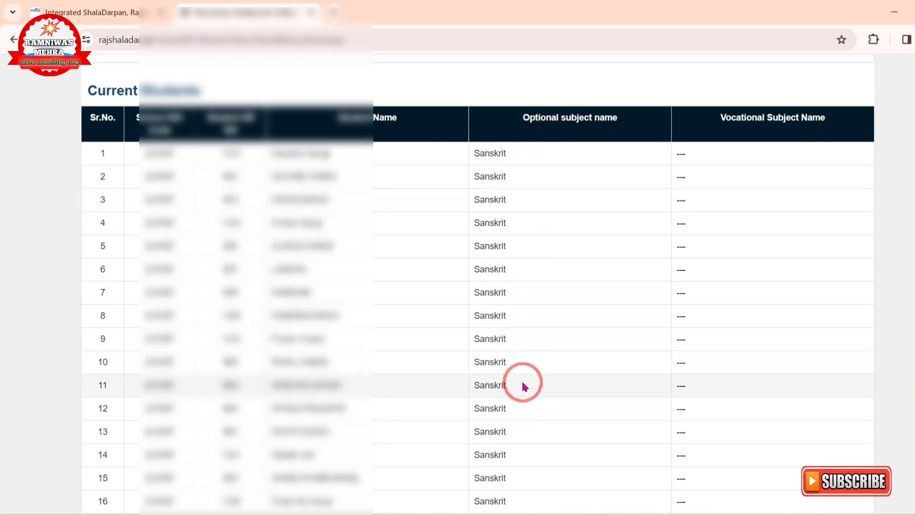
Sync the student result data for class 6 A, accept the result reset, and dismiss the notice
scroll(521, 381, "down", 5)
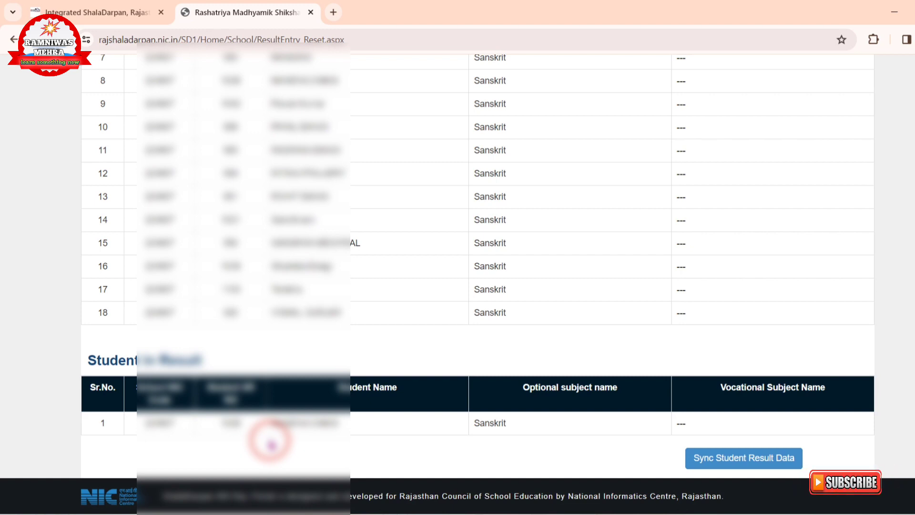
left_click(760, 460)
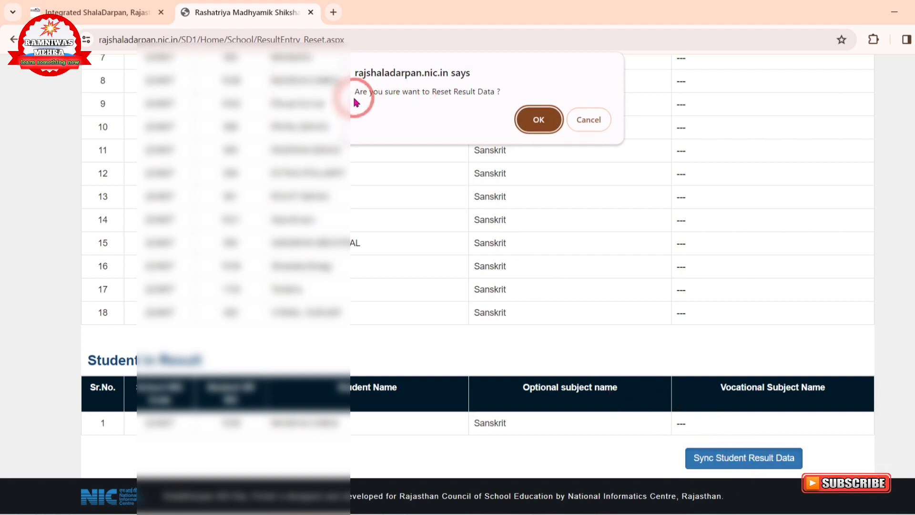
left_click(540, 121)
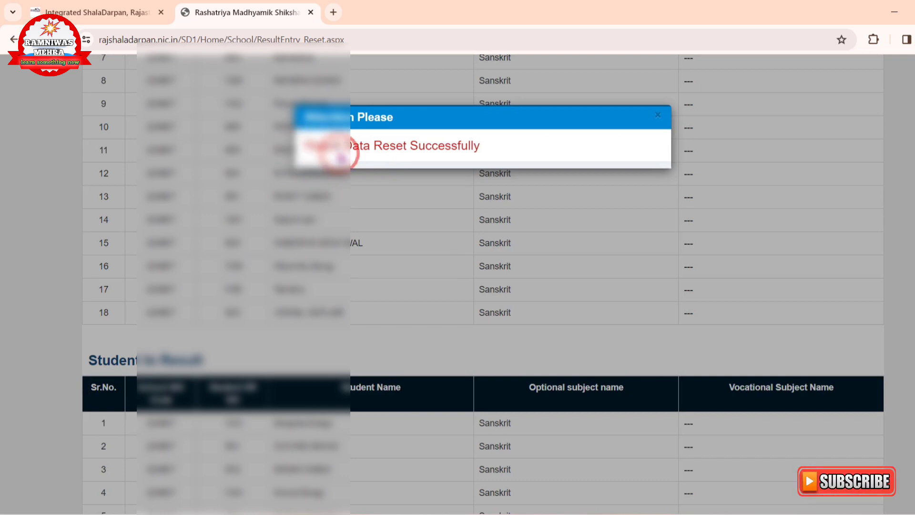
left_click(658, 117)
Compare the current students list with the students-in-result list for class 6 A
scroll(446, 205, "up", 5)
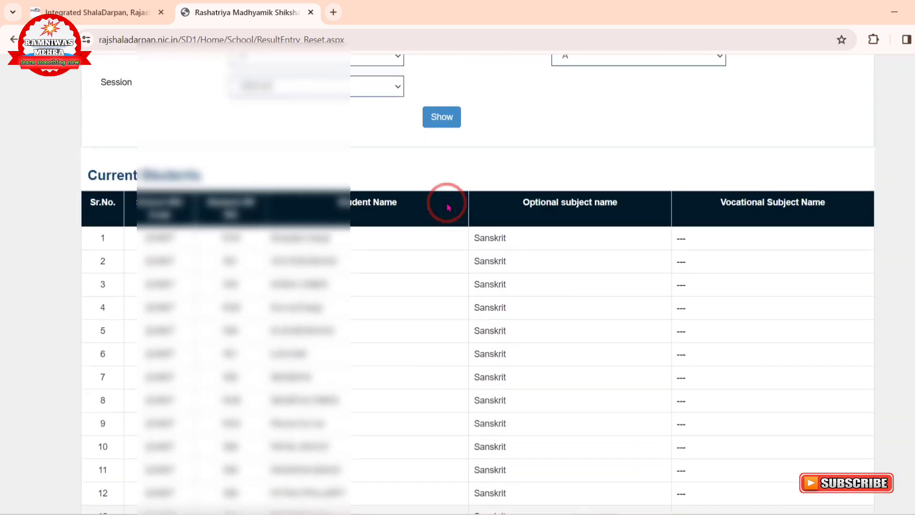
scroll(447, 205, "down", 1)
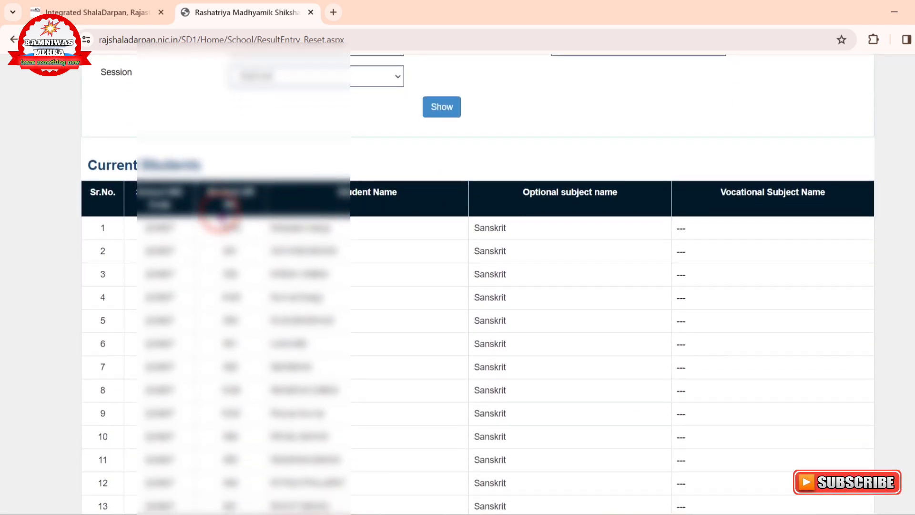
scroll(220, 213, "down", 3)
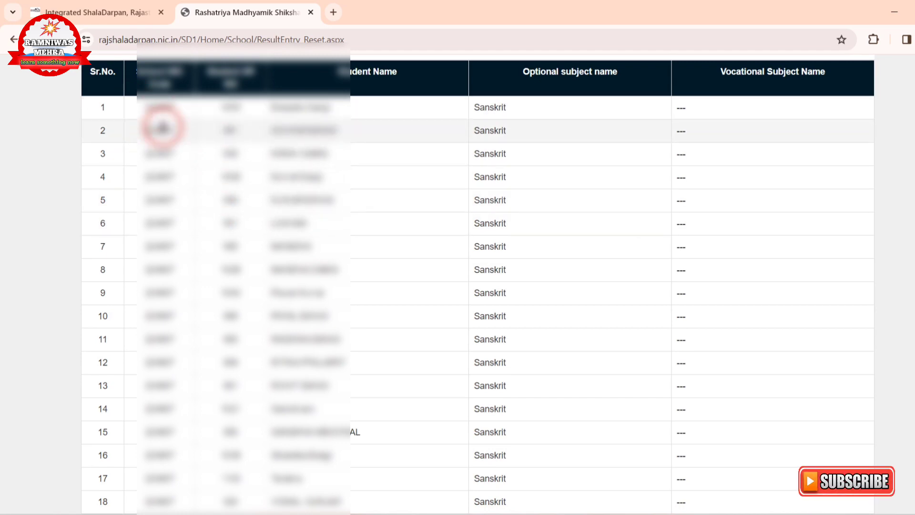
scroll(162, 128, "up", 1)
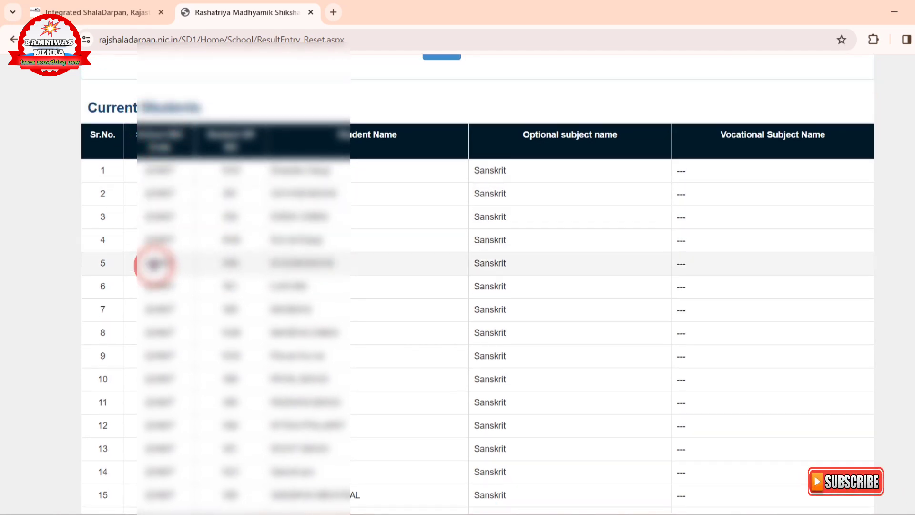
scroll(153, 300, "down", 5)
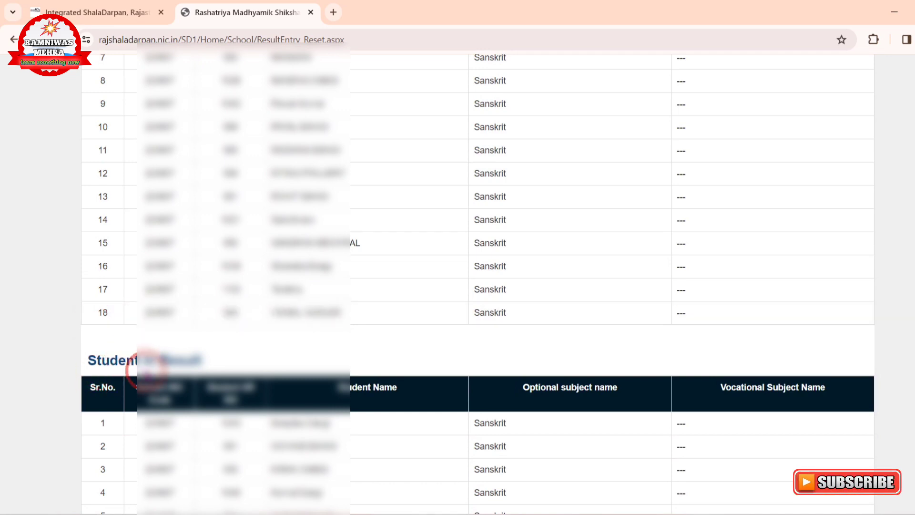
scroll(147, 370, "down", 8)
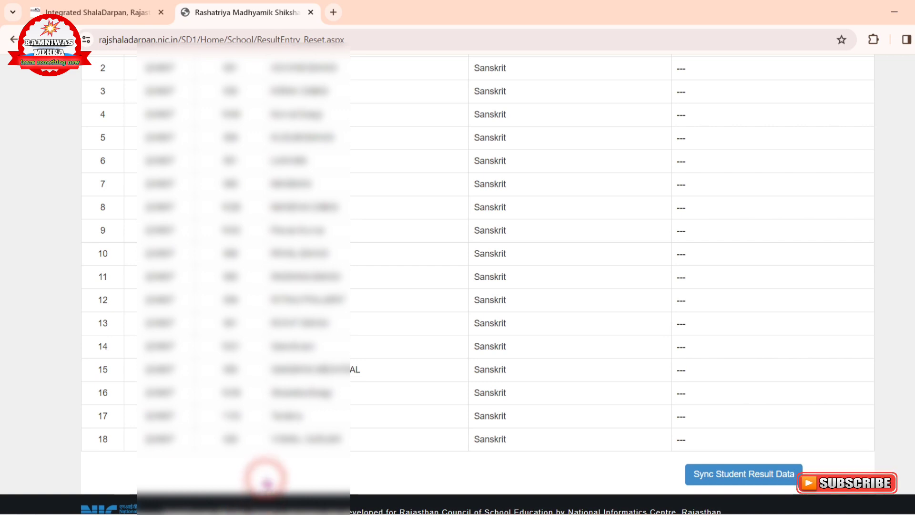
scroll(267, 474, "down", 4)
scroll(268, 475, "up", 2)
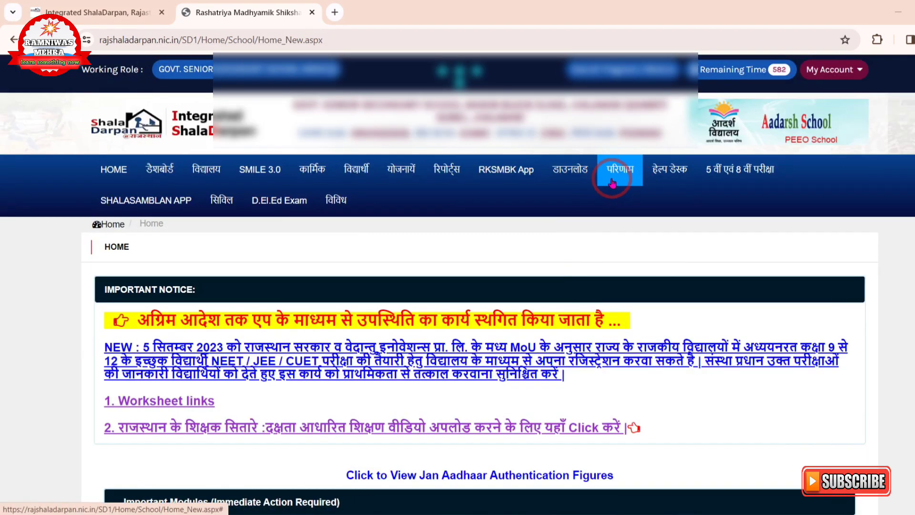
Open the परिणाम प्रविष्टि (2023-24) marks entry page from the exam result entries
left_click(618, 179)
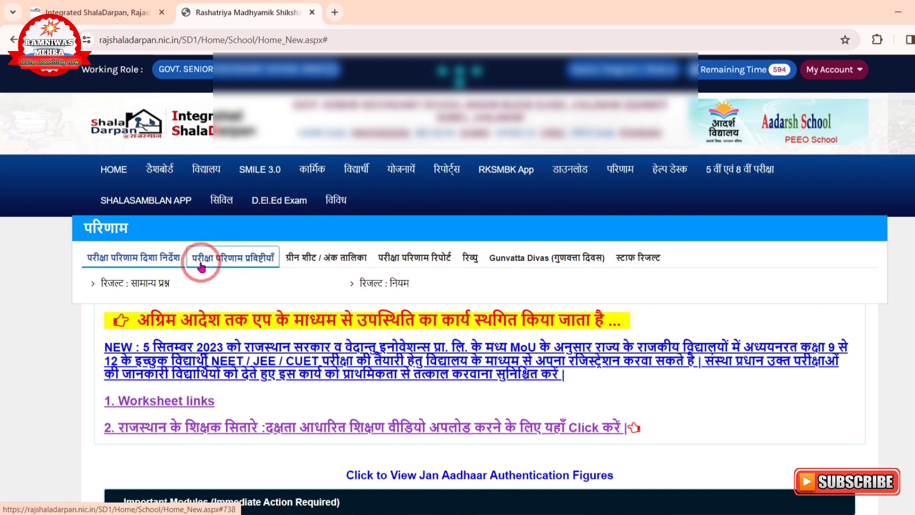
left_click(232, 265)
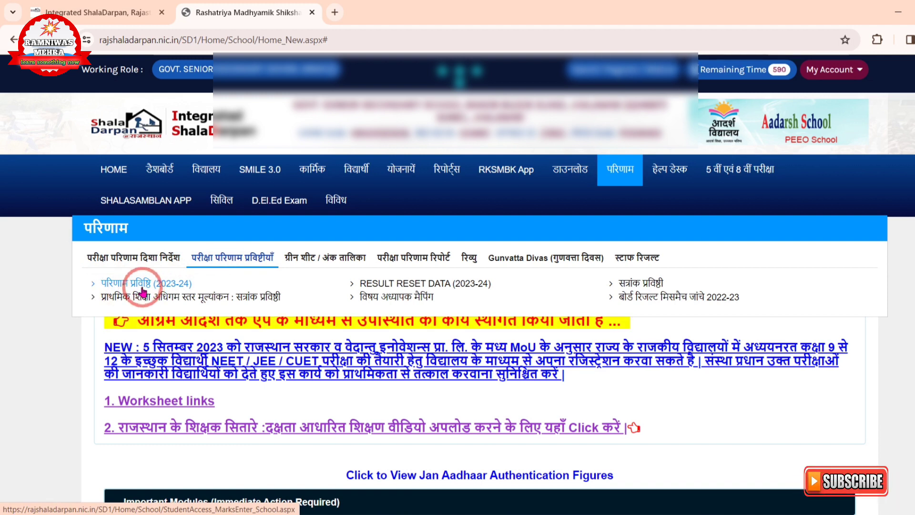
left_click(159, 285)
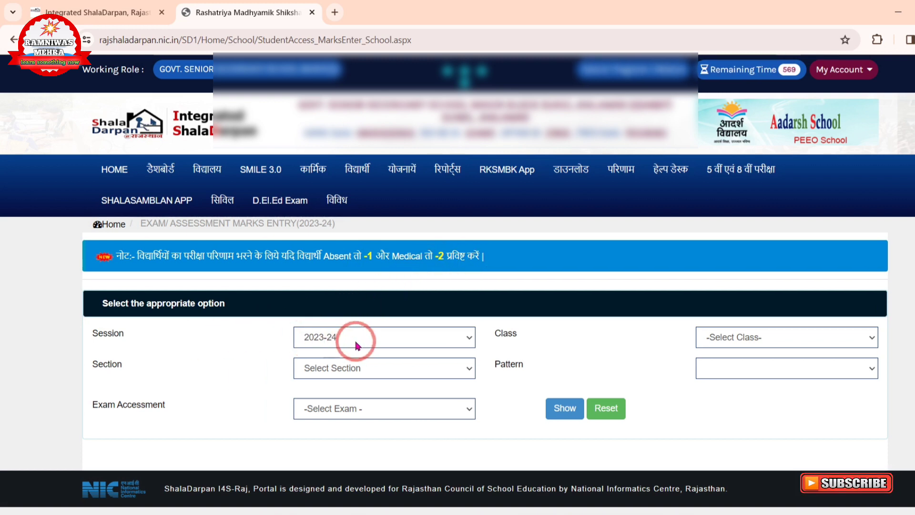
Show the marks entry list for class 6, section A, subject Hindi, First Term Exam
left_click(789, 341)
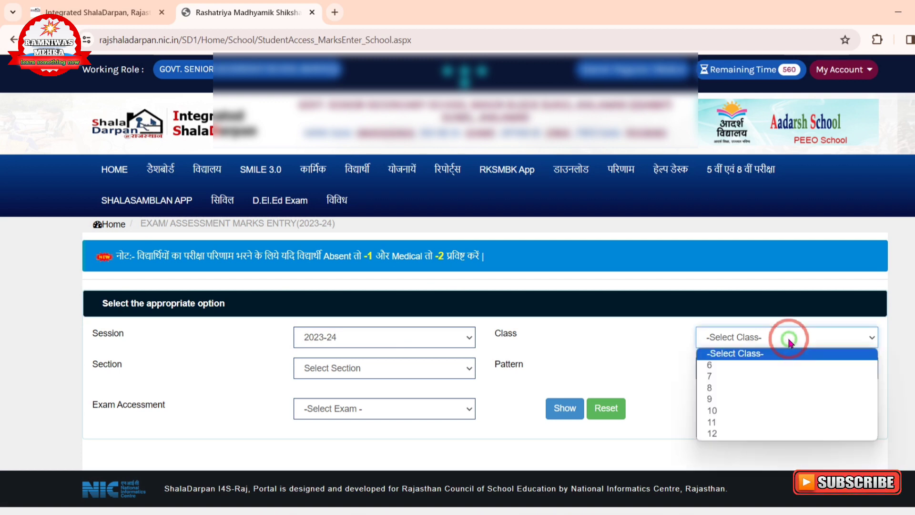
left_click(762, 365)
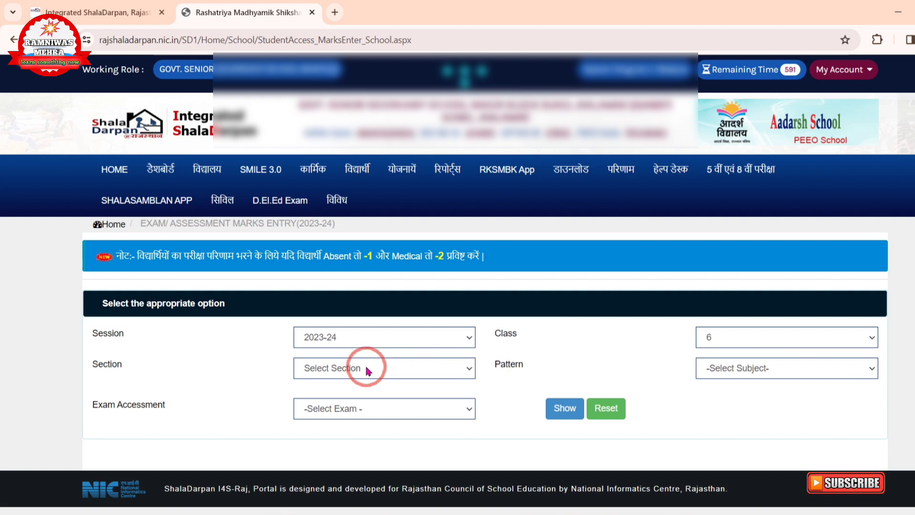
left_click(428, 370)
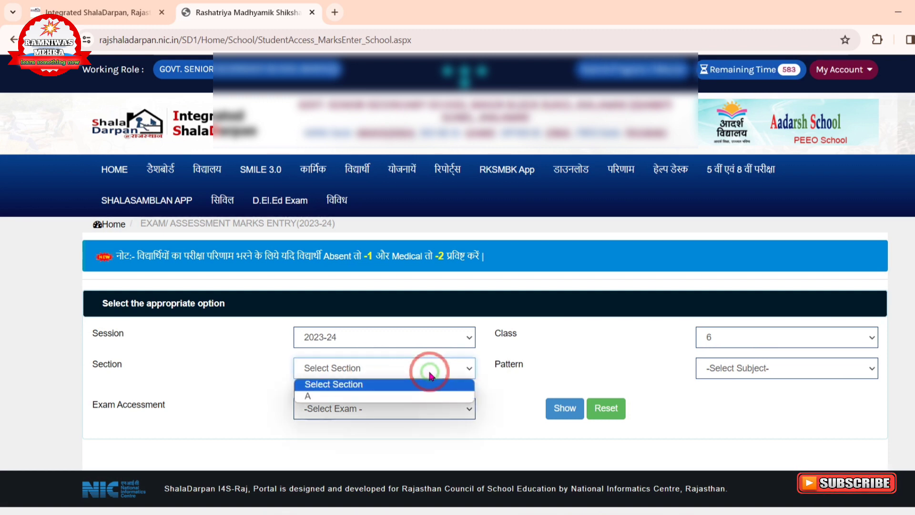
left_click(423, 396)
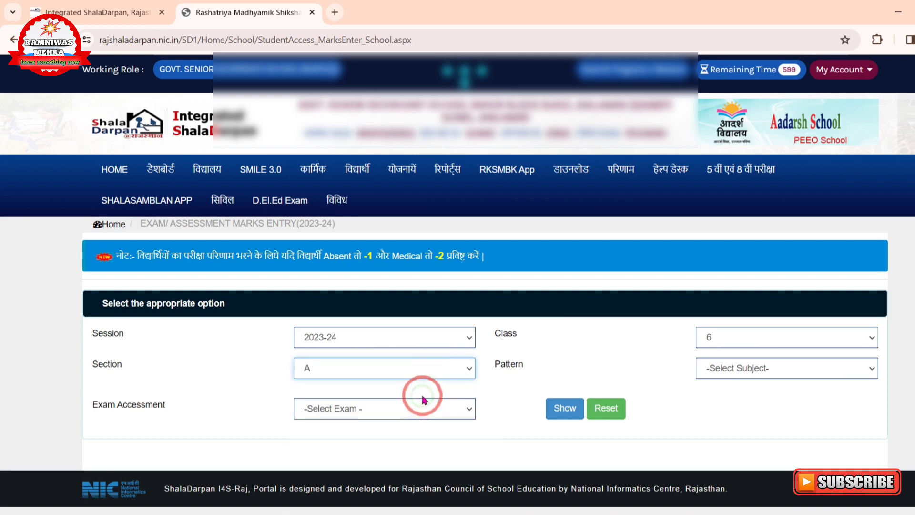
left_click(746, 374)
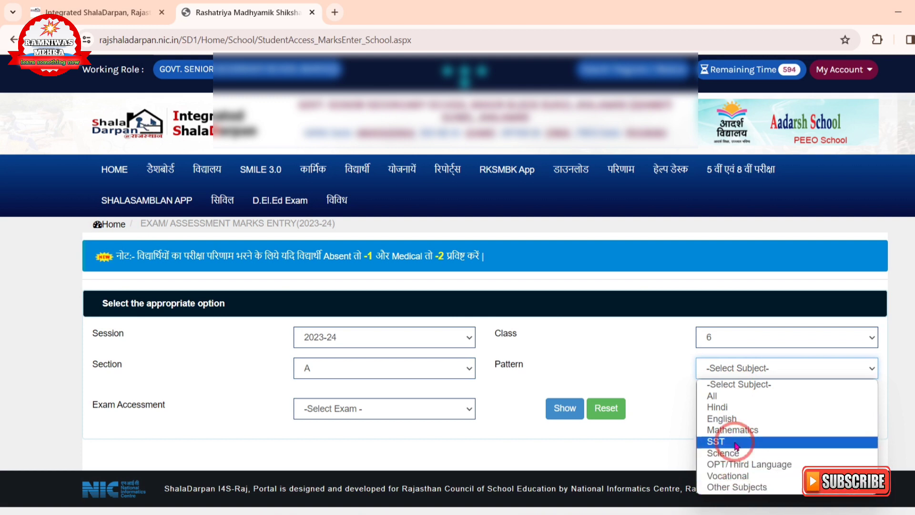
left_click(721, 408)
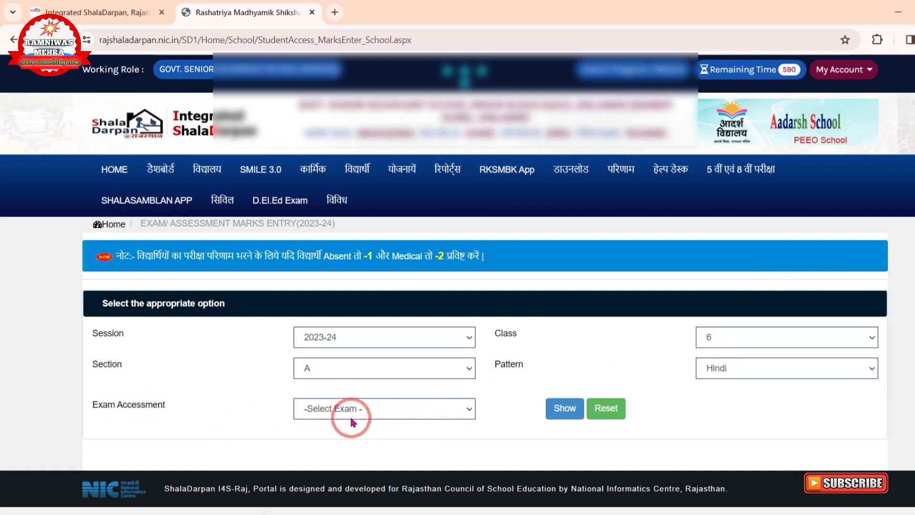
left_click(378, 416)
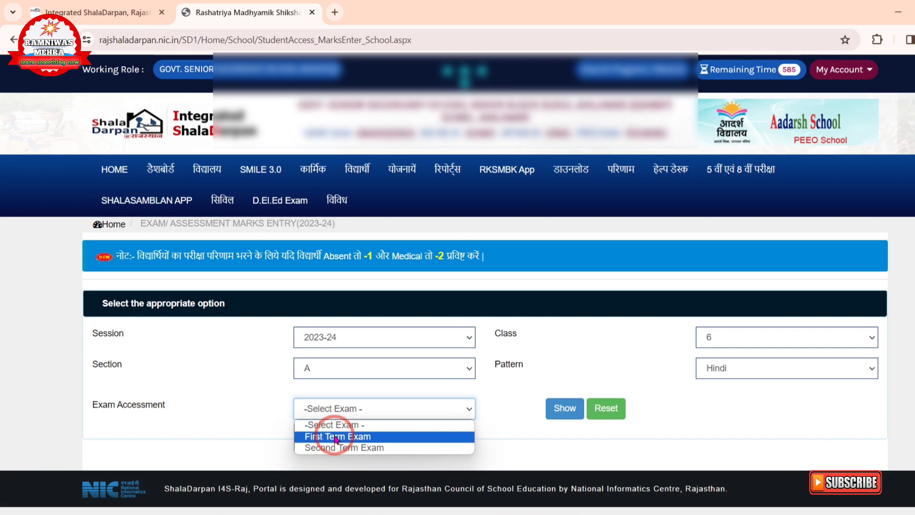
left_click(336, 436)
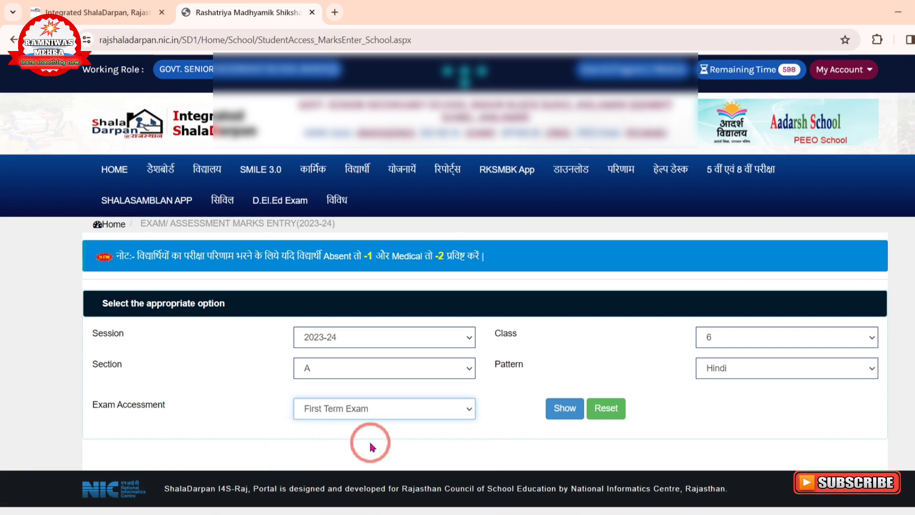
left_click(567, 411)
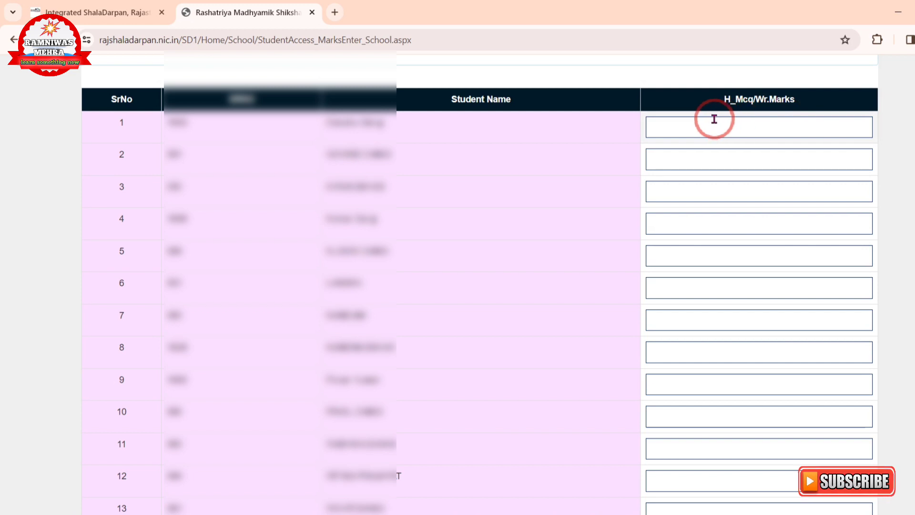
Look through the Hindi H_Mcq/Wr.Marks entry fields from the first student to the end of the list
left_click(743, 126)
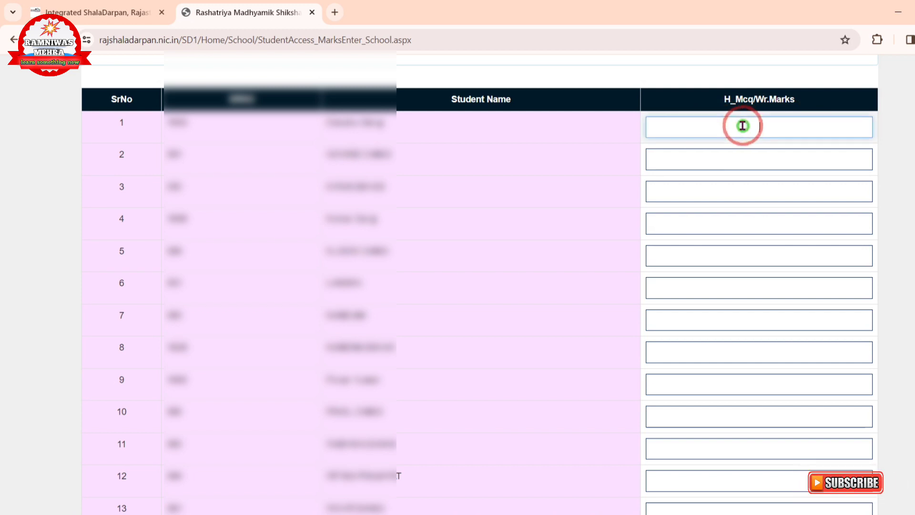
left_click(756, 159)
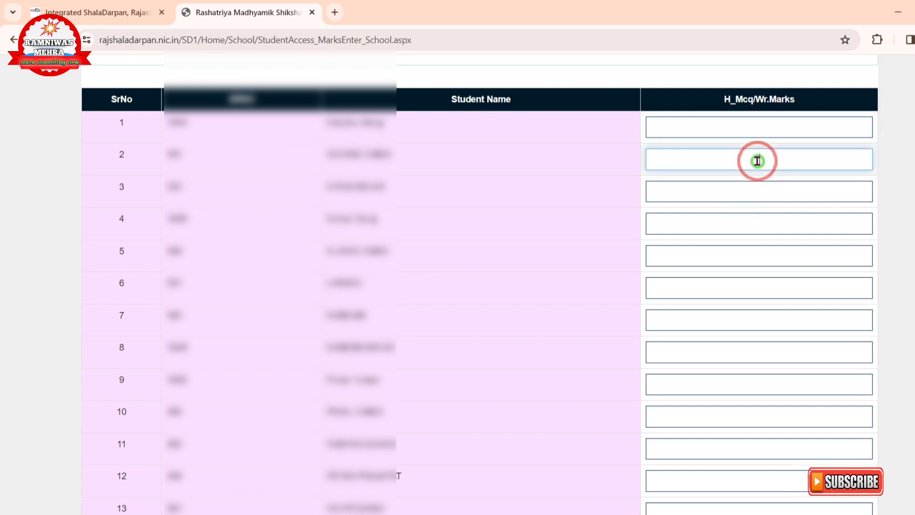
left_click(759, 193)
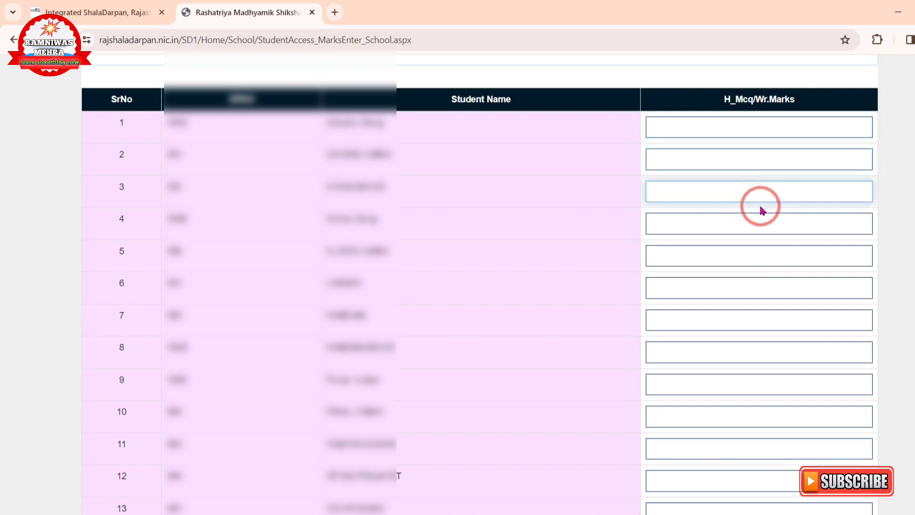
left_click(761, 206)
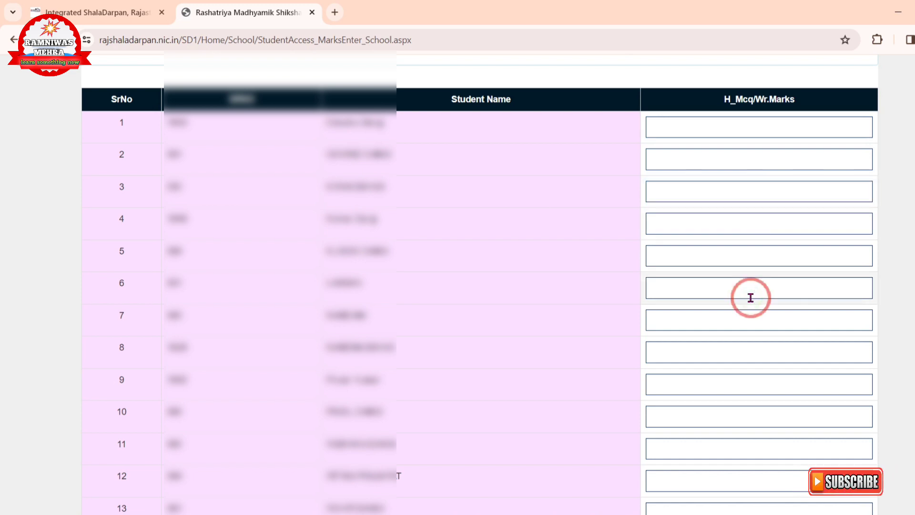
scroll(751, 298, "down", 3)
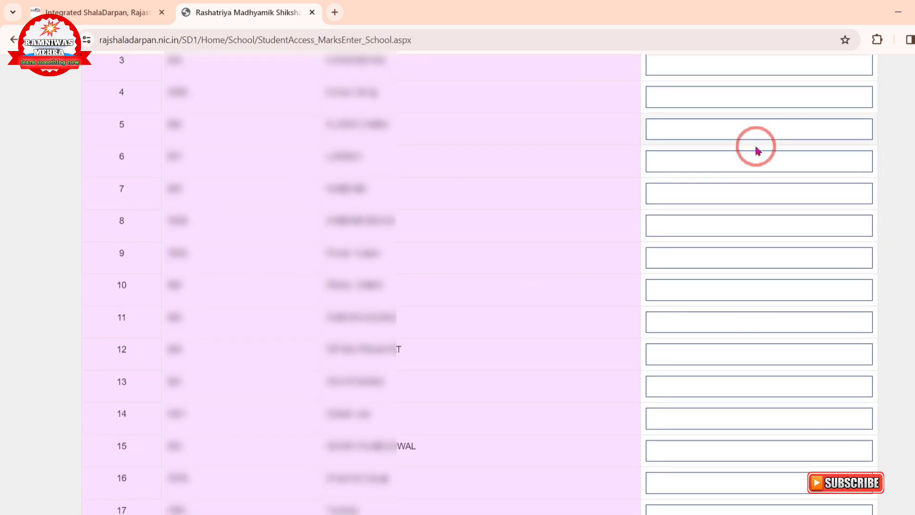
scroll(759, 338, "down", 3)
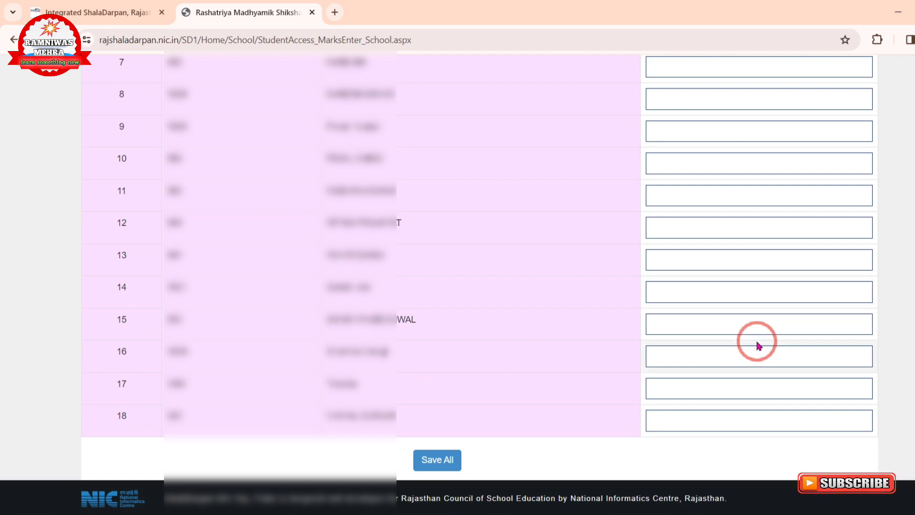